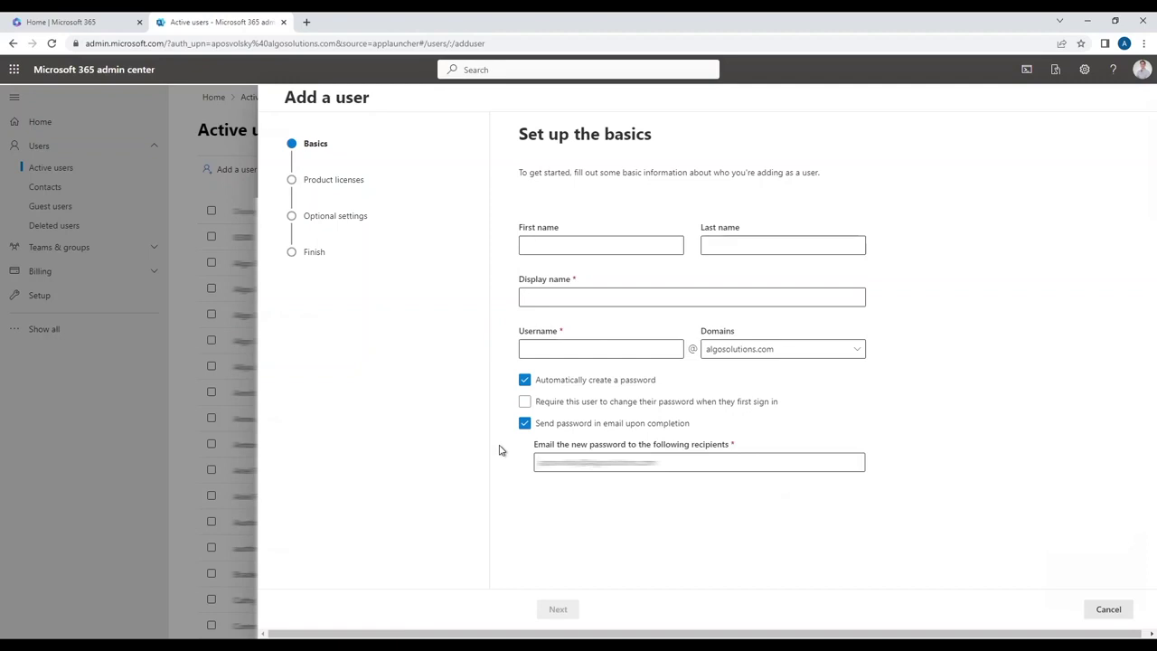
- Launch Add a user from Active users to reach the empty Set up the basics page
{"action": "left_click", "coordinate": [708, 299]}
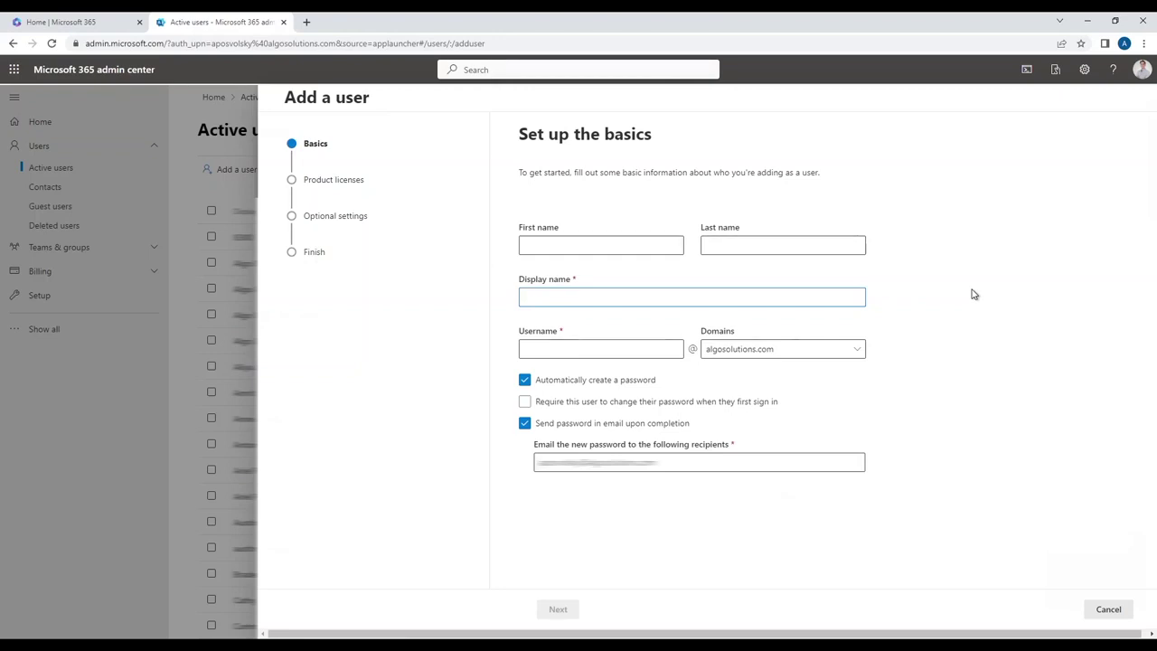
- Enter display name algo_paging_device and the paging device's username, then continue to licenses
{"action": "type", "text": "a"}
{"action": "key", "text": "BackSpace"}
{"action": "type", "text": "algo_paging_device"}
{"action": "key", "text": "Tab"}
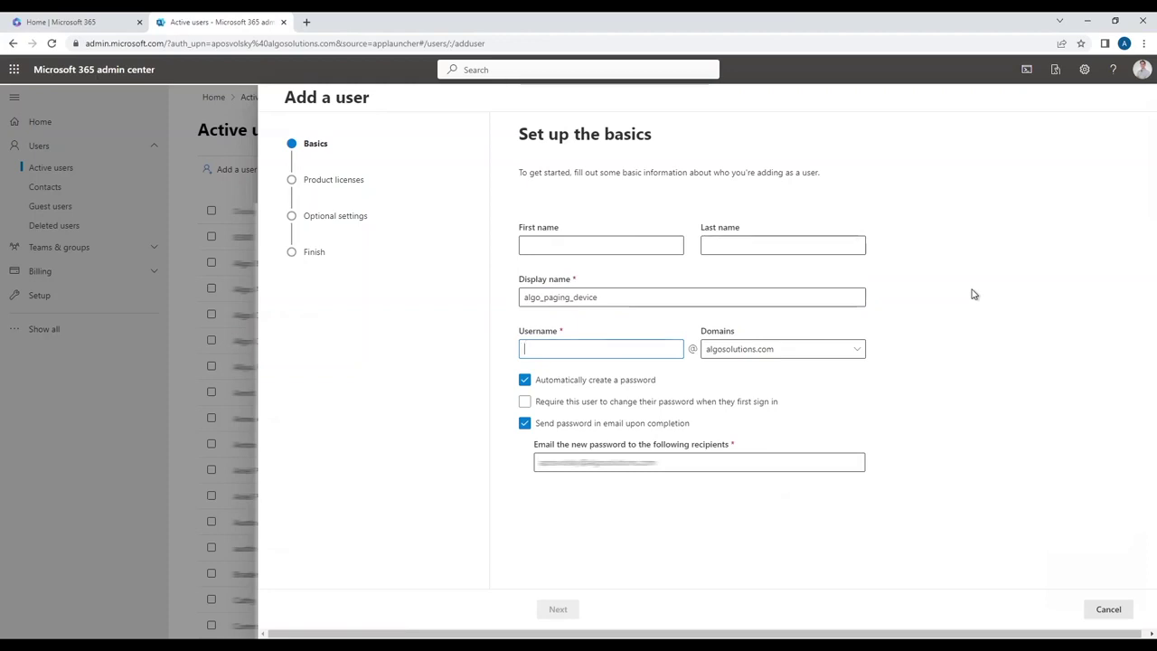
{"action": "type", "text": "algopaging"}
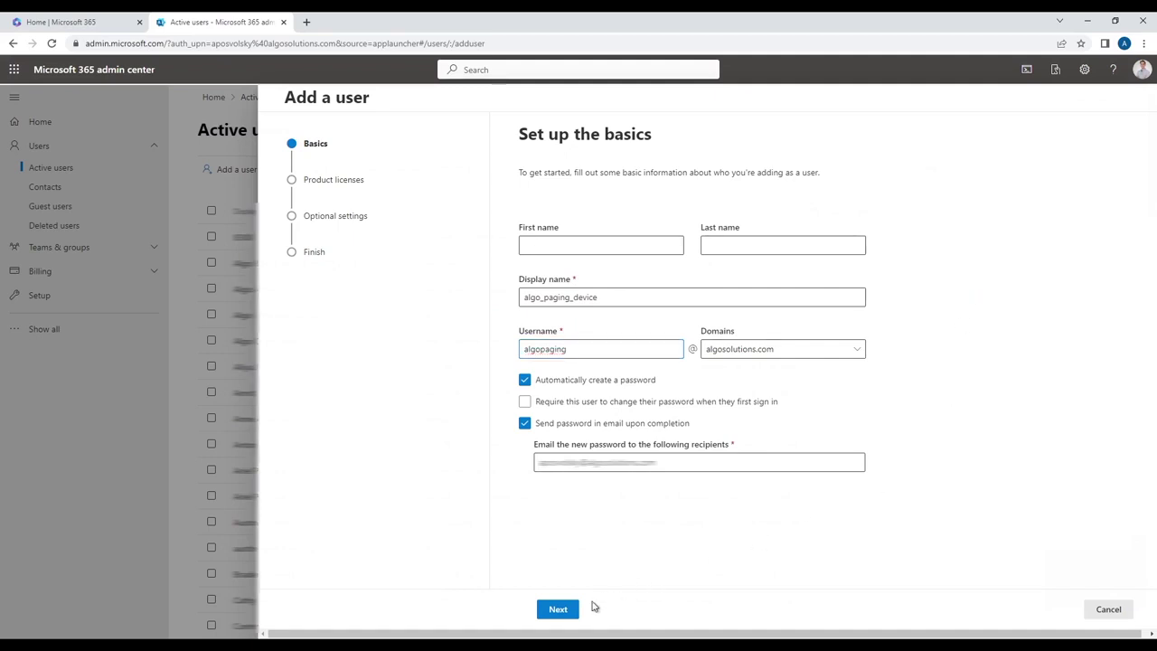
{"action": "left_click", "coordinate": [562, 609]}
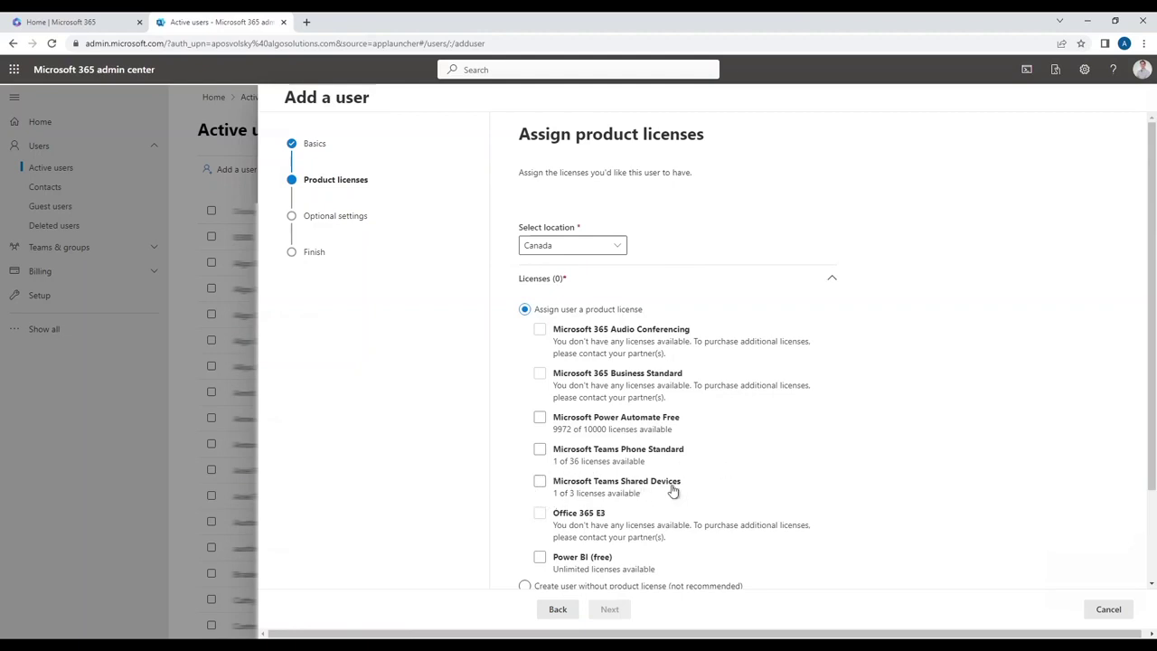
- Assign the Microsoft Teams Shared Devices license and advance to Optional settings
{"action": "left_click", "coordinate": [540, 481]}
{"action": "left_click", "coordinate": [610, 609]}
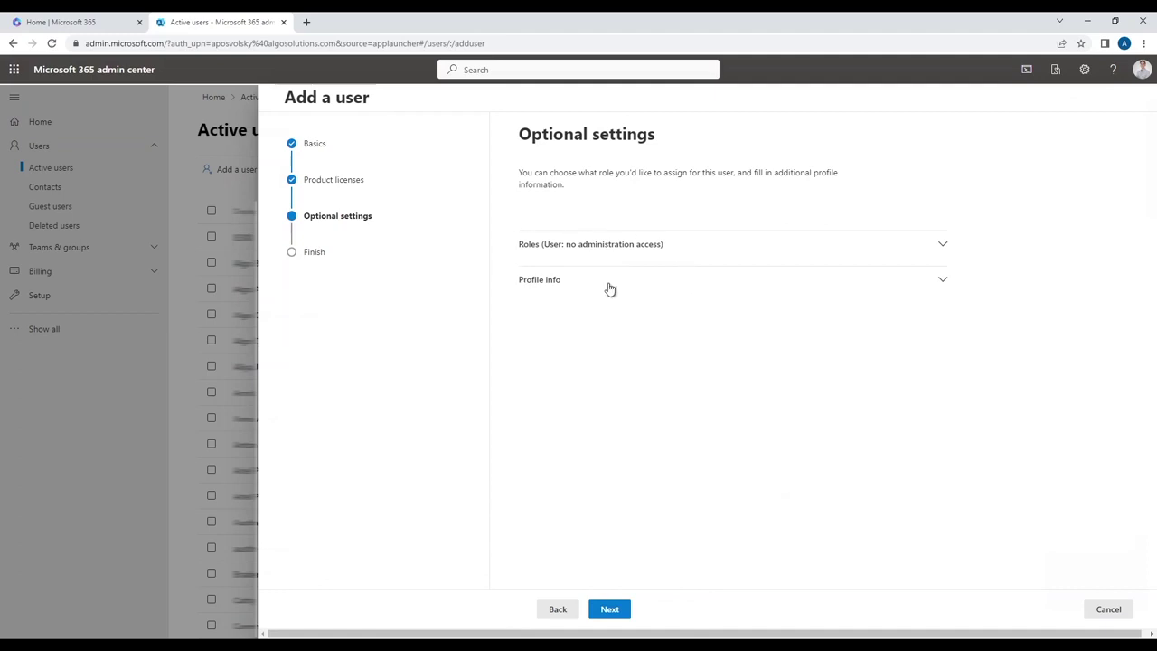
- Review Roles and Profile info, leaving defaults, and advance to Review and finish
{"action": "left_click", "coordinate": [651, 254]}
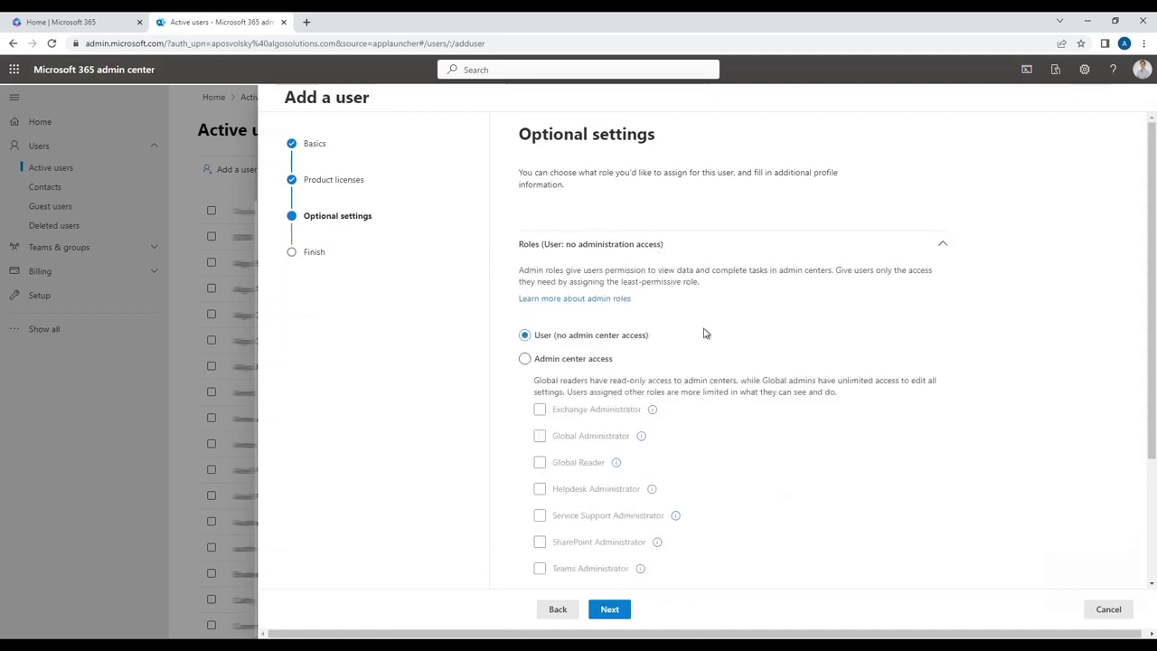
{"action": "left_click", "coordinate": [704, 251]}
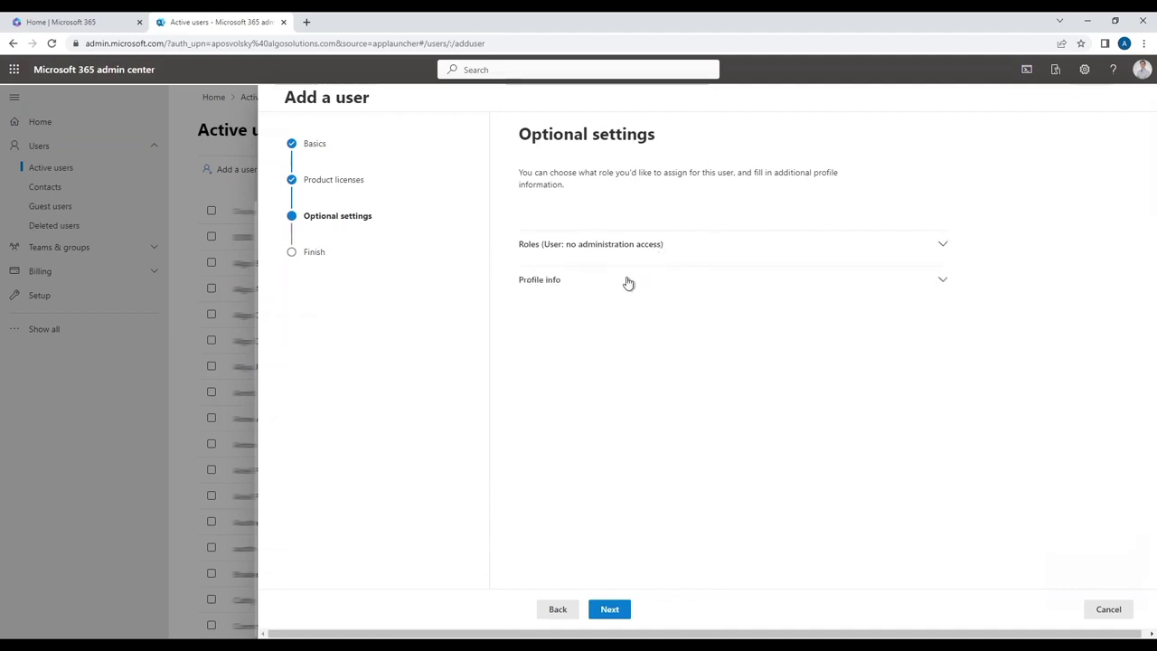
{"action": "left_click", "coordinate": [625, 281]}
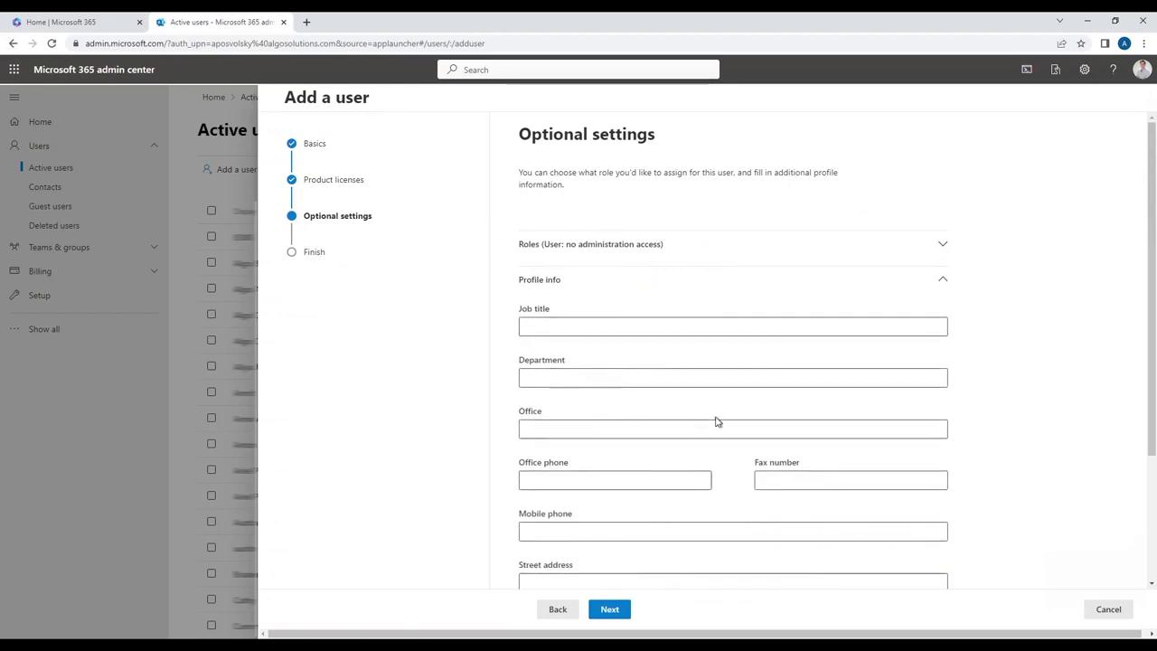
{"action": "left_click", "coordinate": [598, 290]}
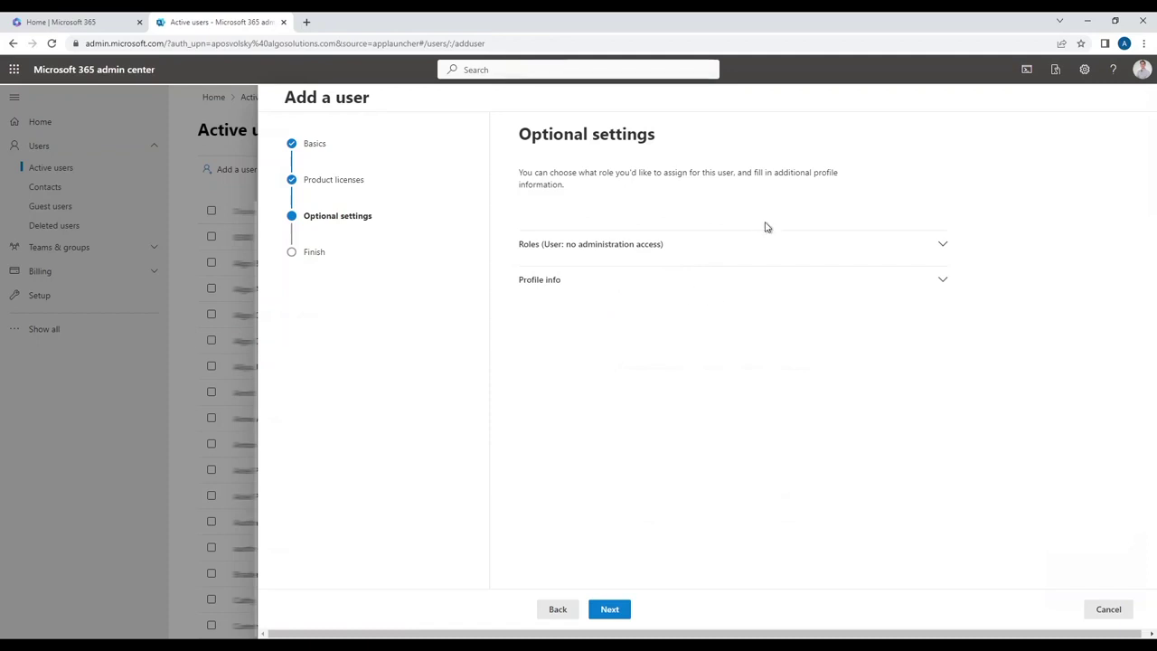
{"action": "left_click", "coordinate": [624, 615]}
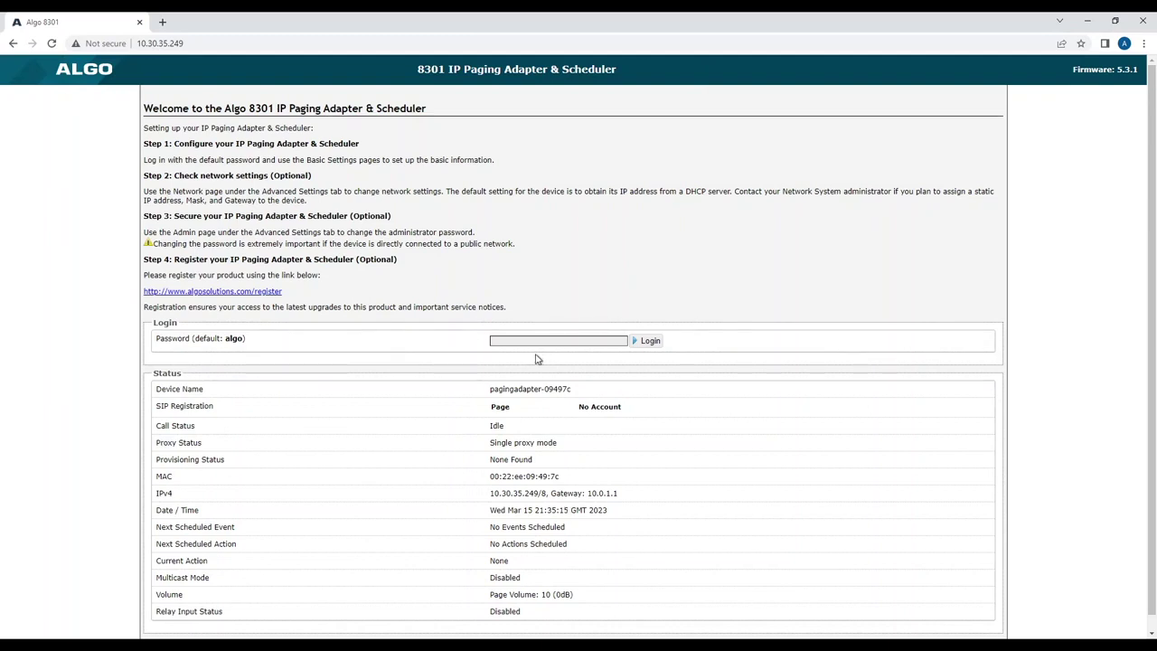
- Log into the Algo 8301 web interface with the default administrator password
{"action": "left_click", "coordinate": [581, 341]}
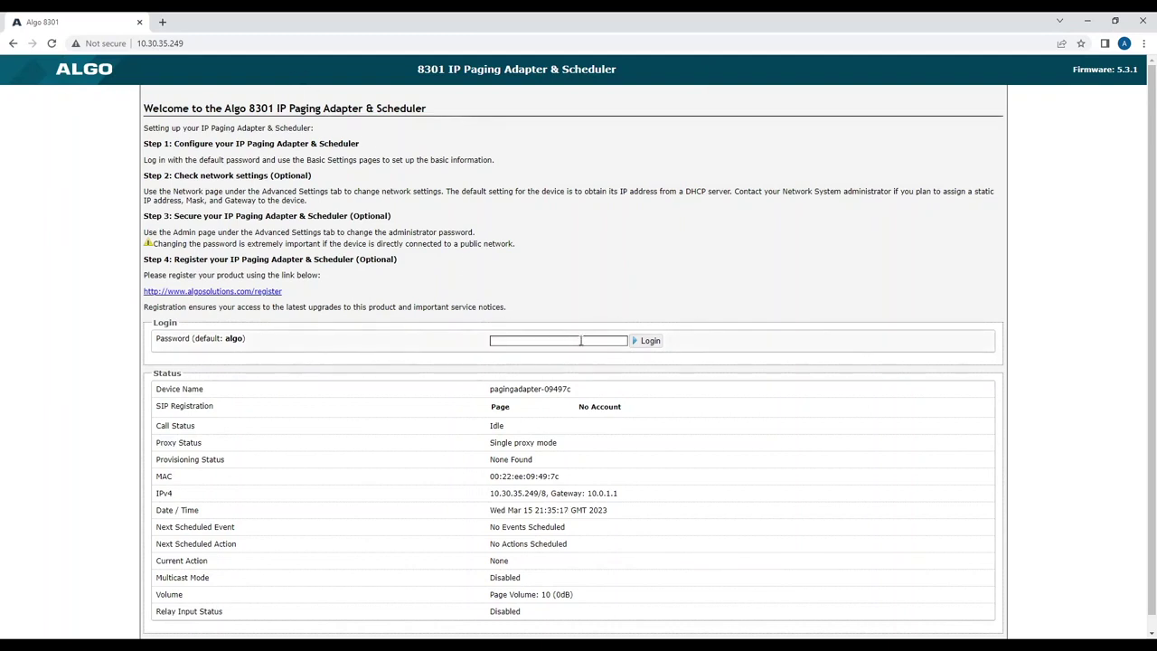
{"action": "left_click", "coordinate": [581, 341]}
{"action": "type", "text": "algo"}
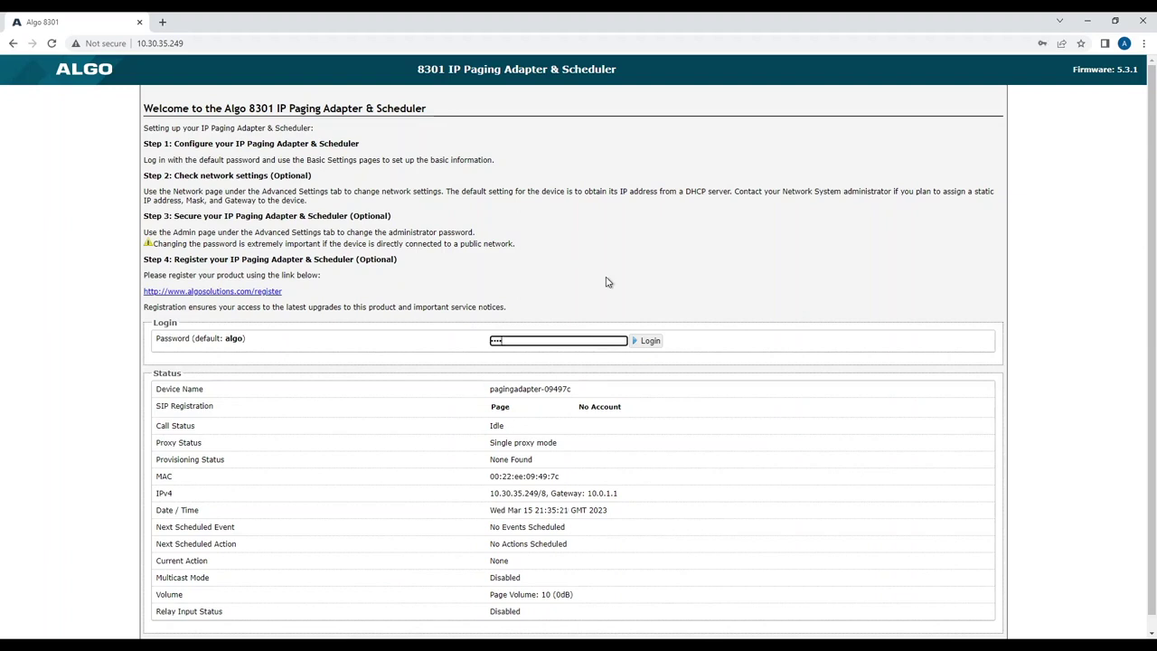
{"action": "key", "text": "Return"}
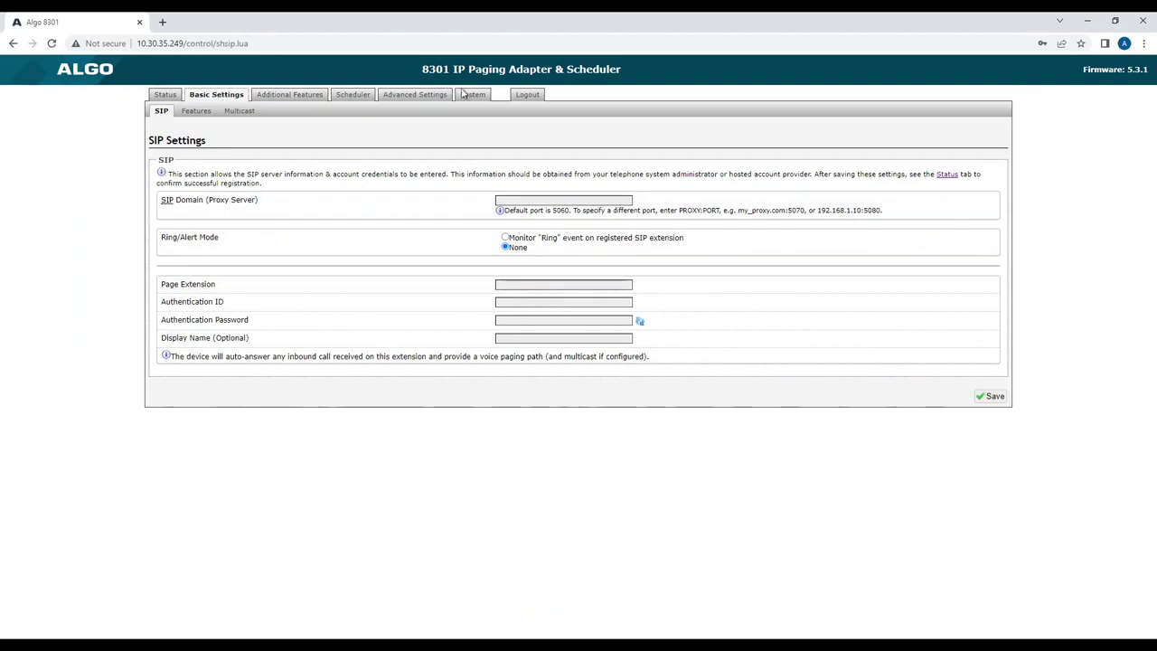
- Enable Microsoft Teams Support under Advanced Settings > Admin, save, and reboot the device
{"action": "left_click", "coordinate": [423, 95]}
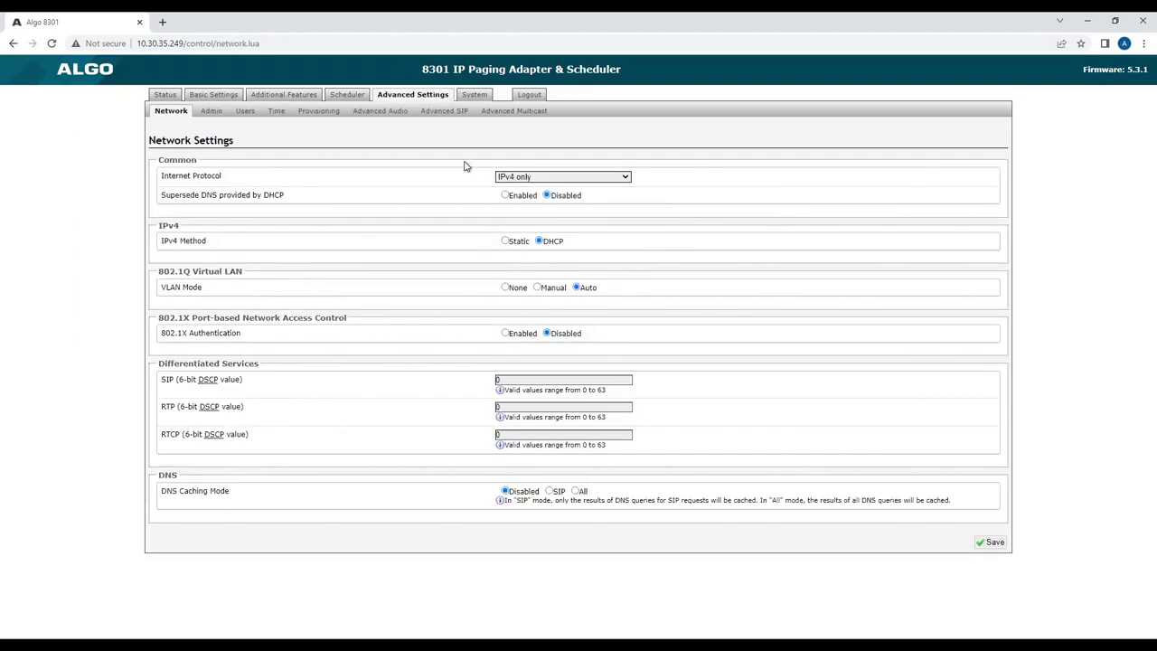
{"action": "left_click", "coordinate": [209, 113]}
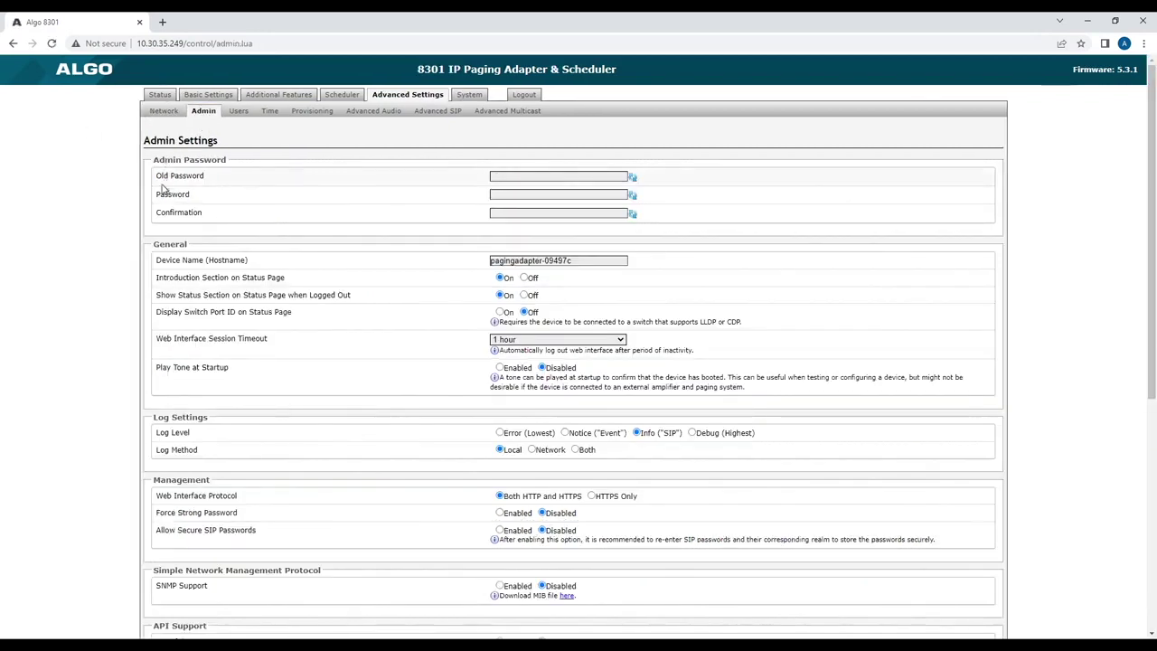
{"action": "scroll", "coordinate": [125, 192], "scroll_direction": "down", "scroll_amount": 5}
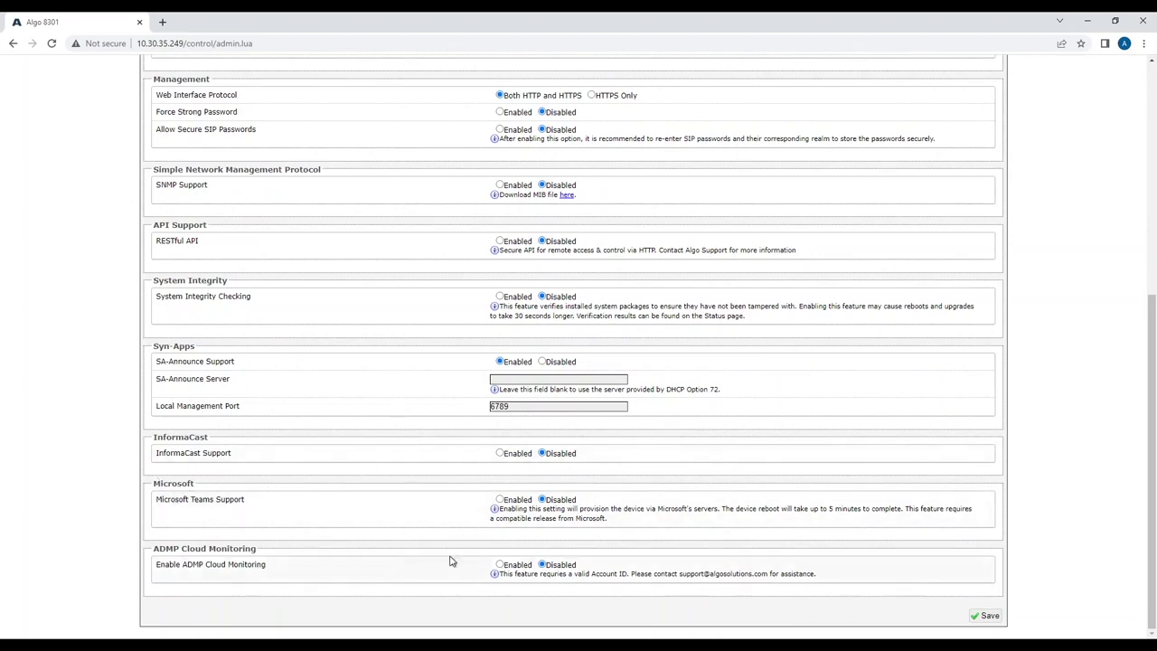
{"action": "left_click", "coordinate": [500, 499]}
{"action": "left_click", "coordinate": [986, 615]}
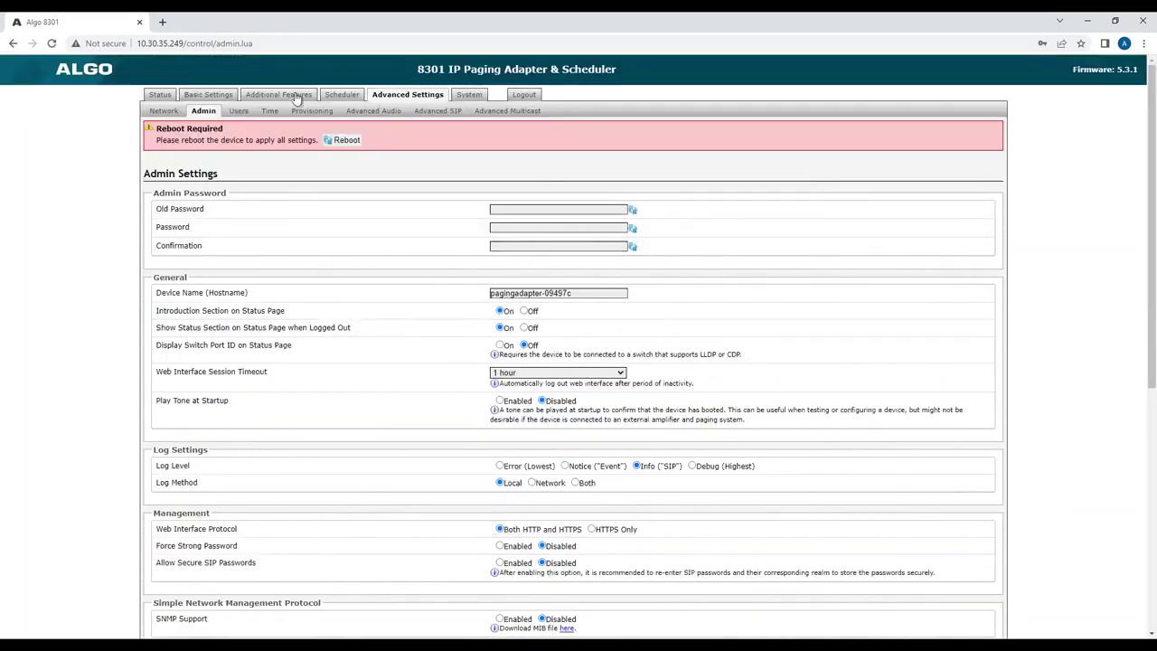
{"action": "left_click", "coordinate": [346, 142]}
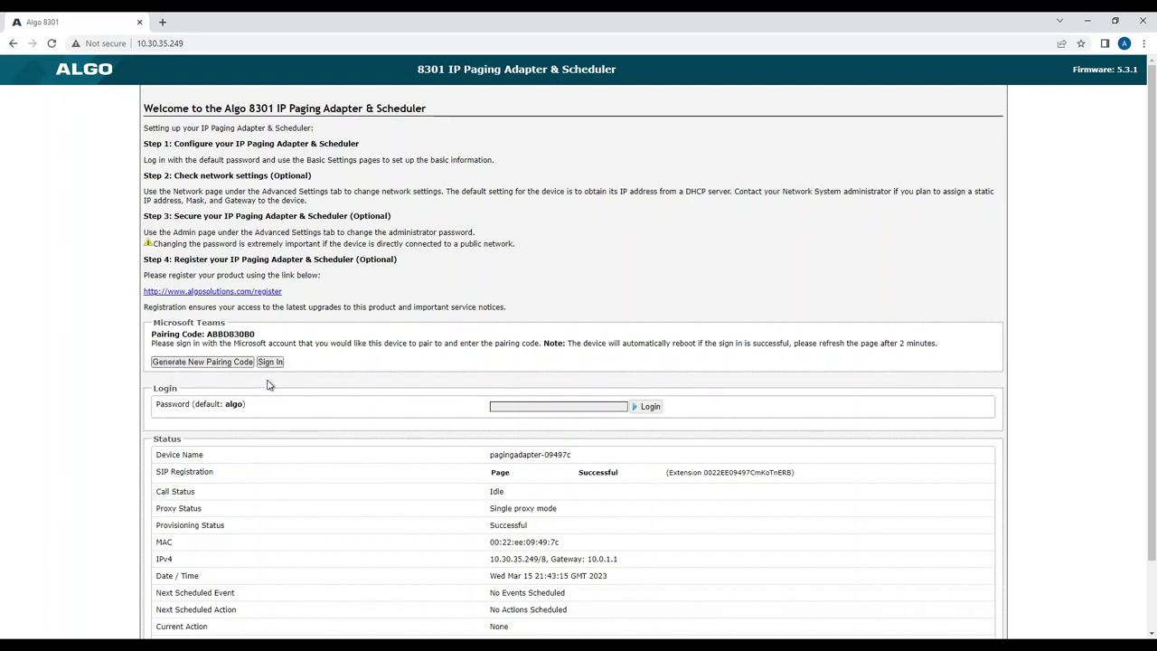
{"action": "left_click_drag", "start_coordinate": [240, 335], "coordinate": [264, 342]}
{"action": "left_click", "coordinate": [297, 343]}
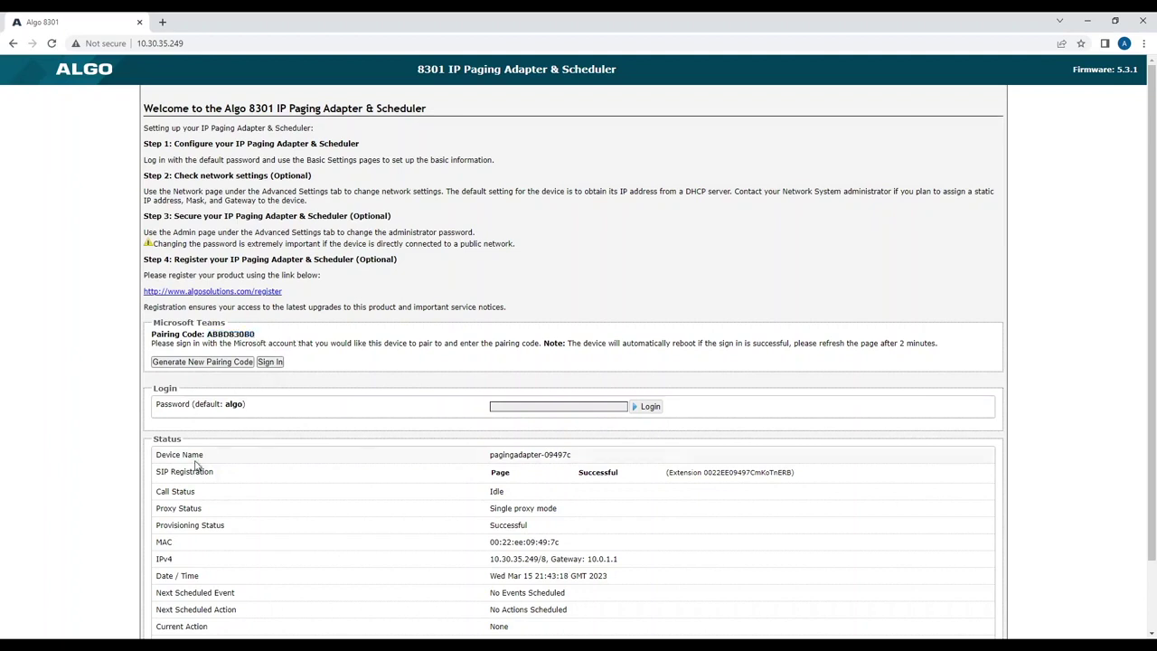
{"action": "left_click_drag", "start_coordinate": [156, 478], "coordinate": [810, 482]}
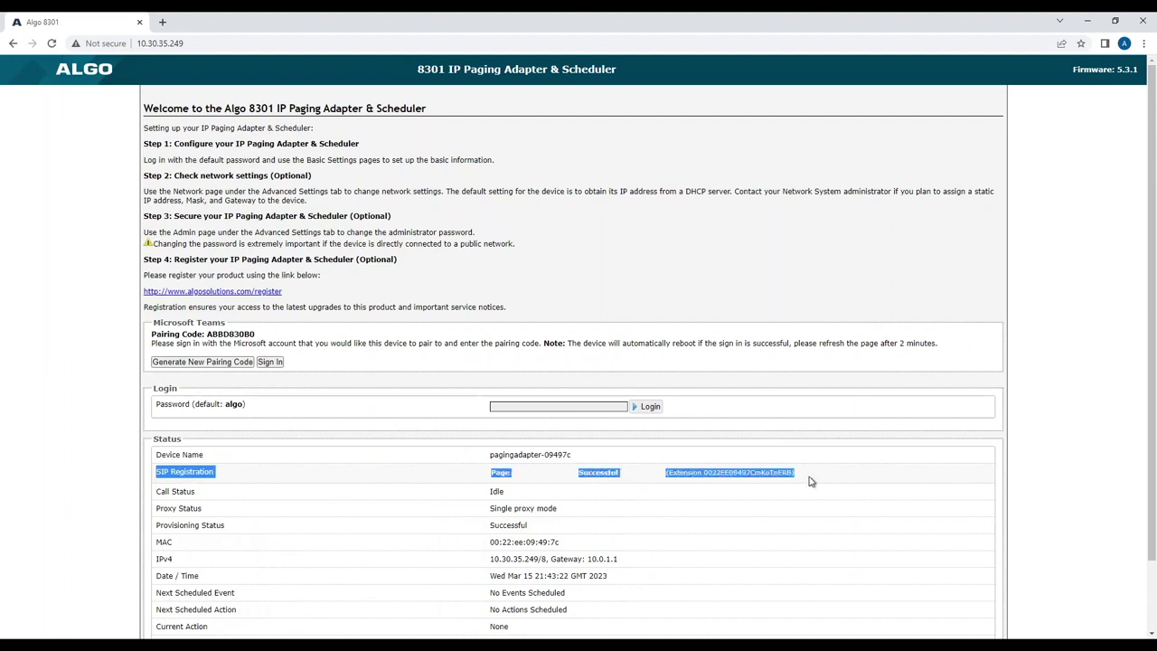
{"action": "left_click", "coordinate": [1076, 453]}
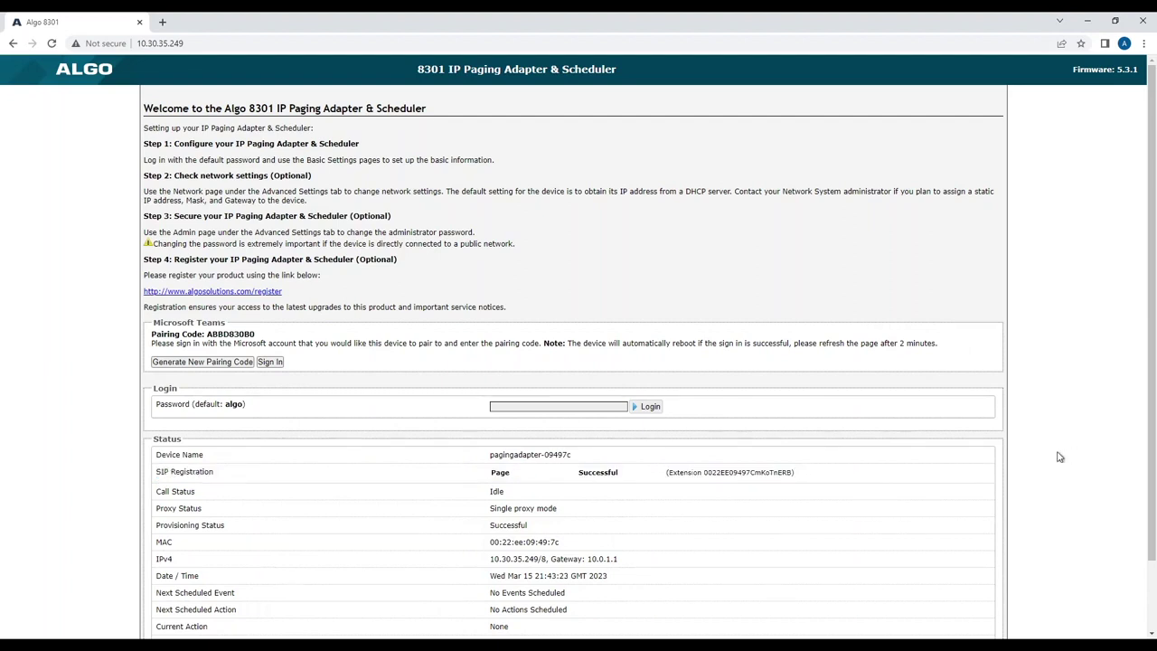
{"action": "double_click", "coordinate": [728, 477]}
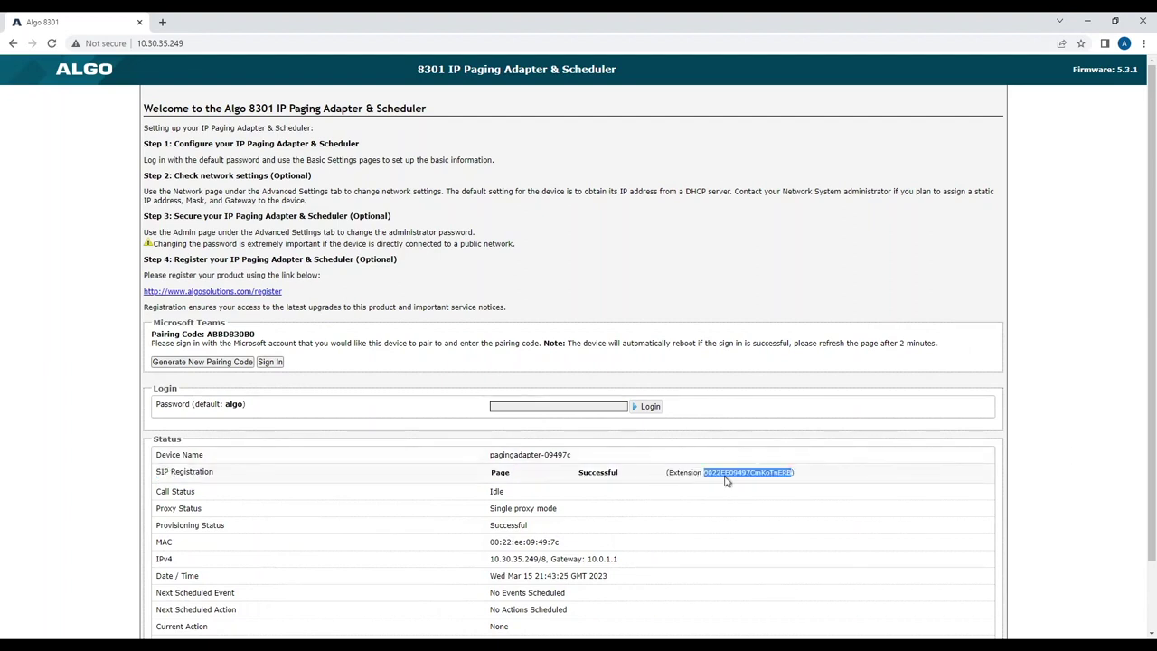
{"action": "left_click", "coordinate": [1006, 465]}
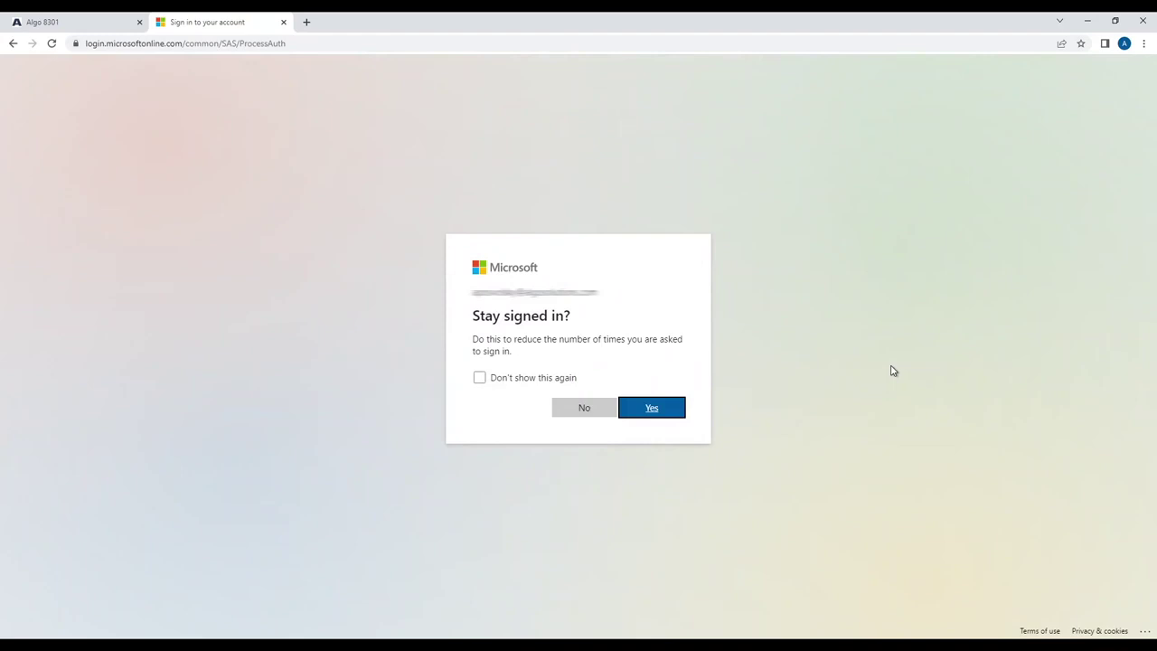
- Answer No to 'Stay signed in?' to reach the SIP Gateway pair-code page
{"action": "left_click", "coordinate": [586, 409]}
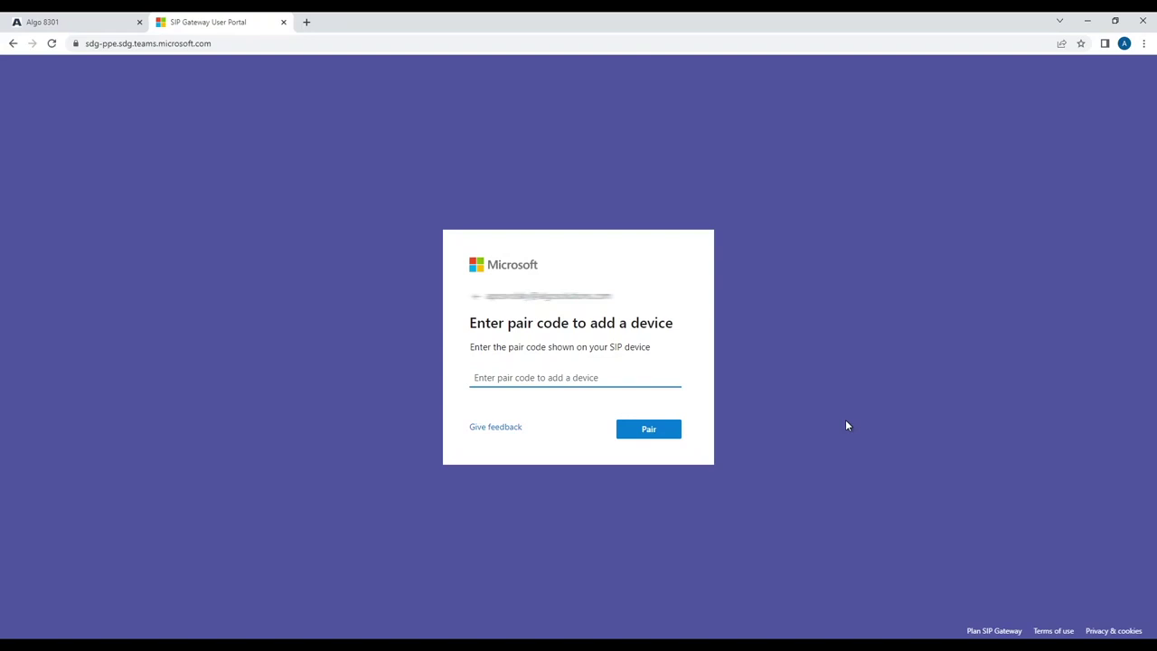
- Paste the Algo device's pairing code into the SIP Gateway portal, pair it, and return
{"action": "left_click", "coordinate": [72, 22]}
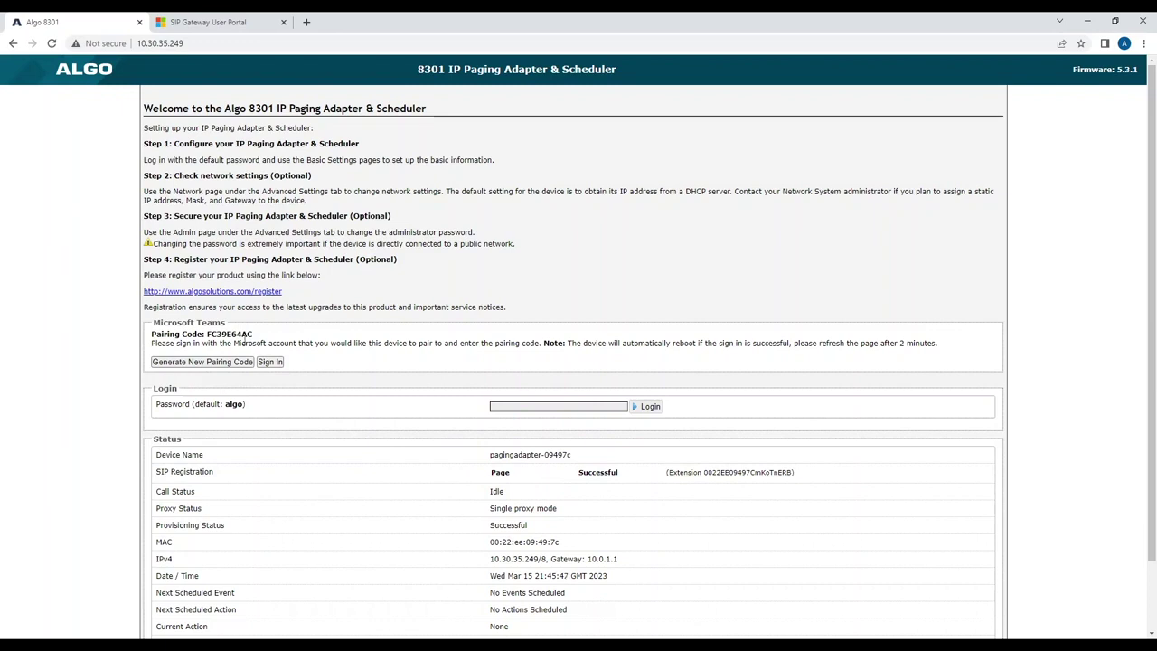
{"action": "double_click", "coordinate": [237, 334]}
{"action": "key", "text": "ctrl+c"}
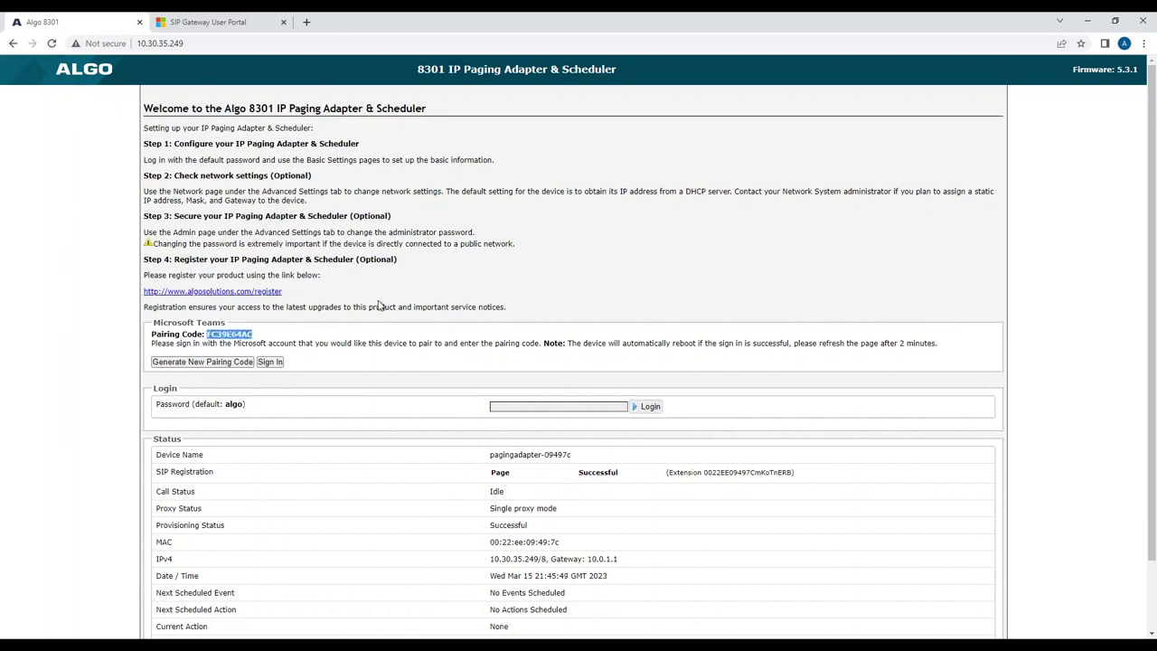
{"action": "left_click", "coordinate": [217, 22]}
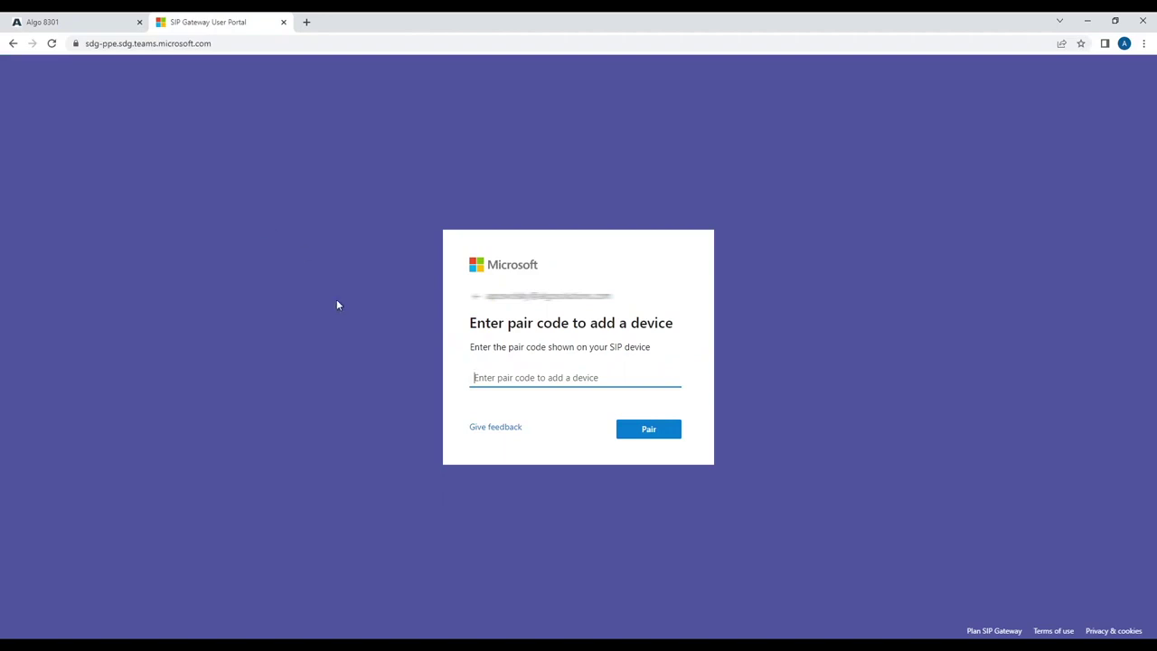
{"action": "key", "text": "ctrl+v"}
{"action": "left_click", "coordinate": [634, 432]}
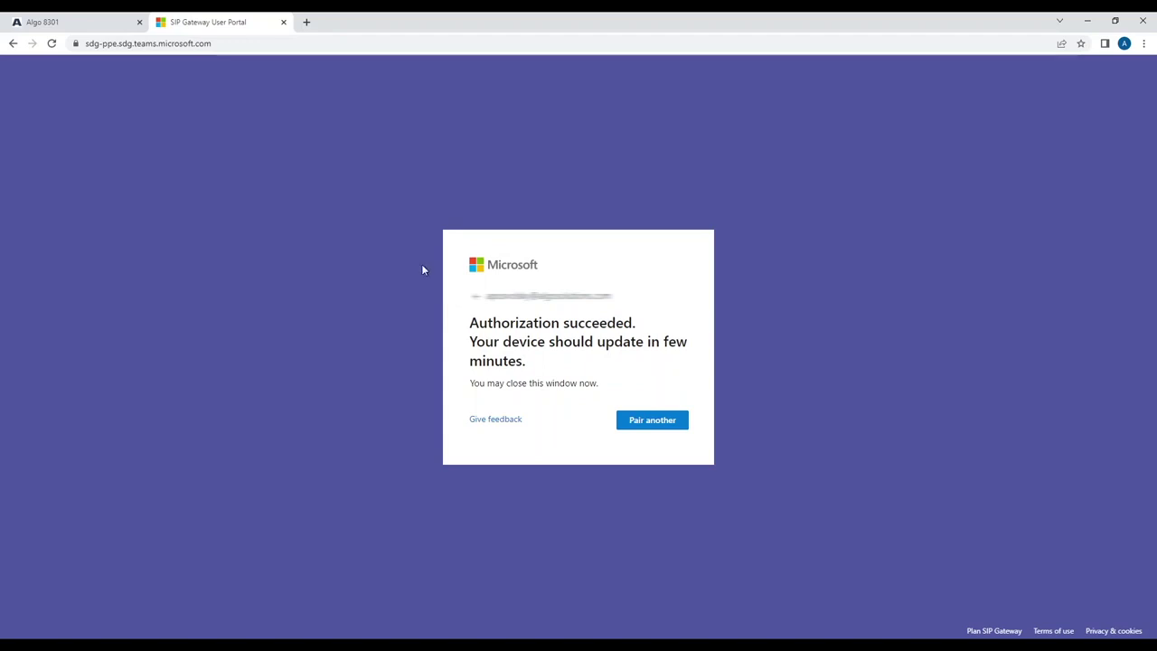
{"action": "left_click", "coordinate": [91, 26]}
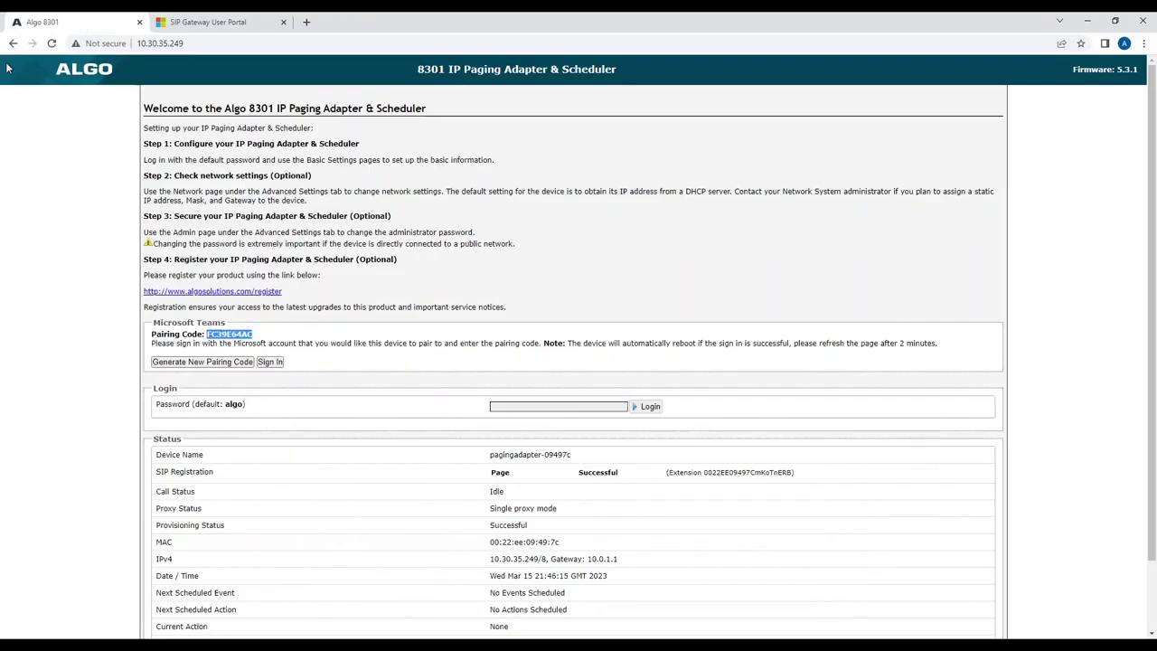
- Verify the status page shows SIP Registration Successful and the new phone-number extension
{"action": "left_click", "coordinate": [130, 334]}
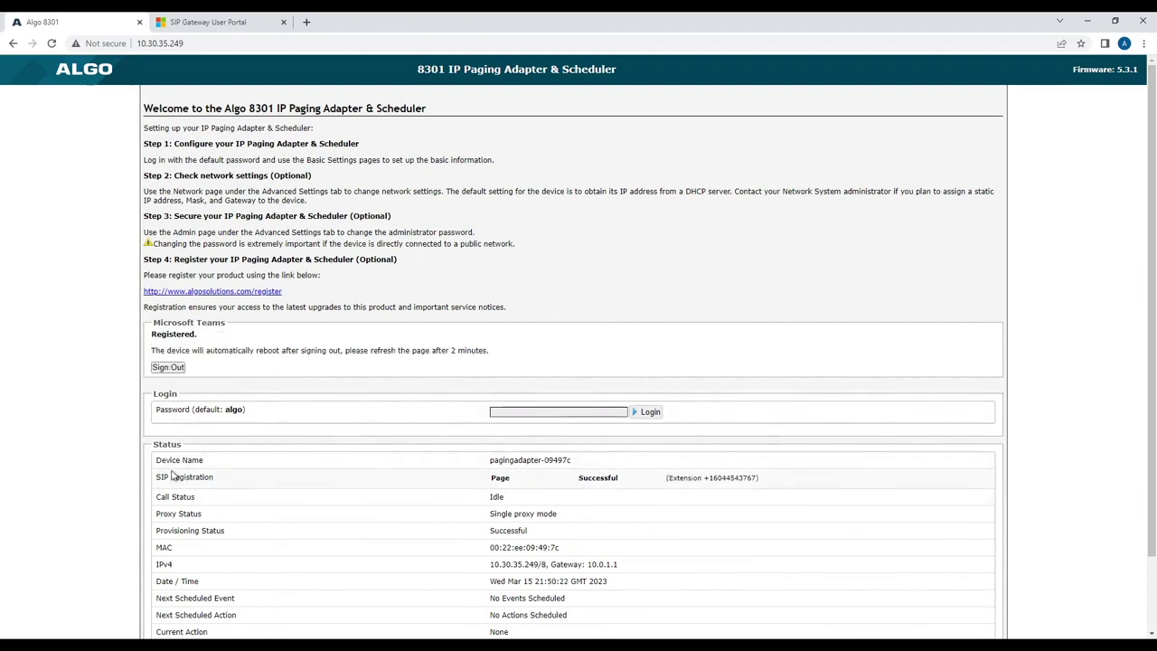
{"action": "left_click_drag", "start_coordinate": [161, 477], "coordinate": [517, 489]}
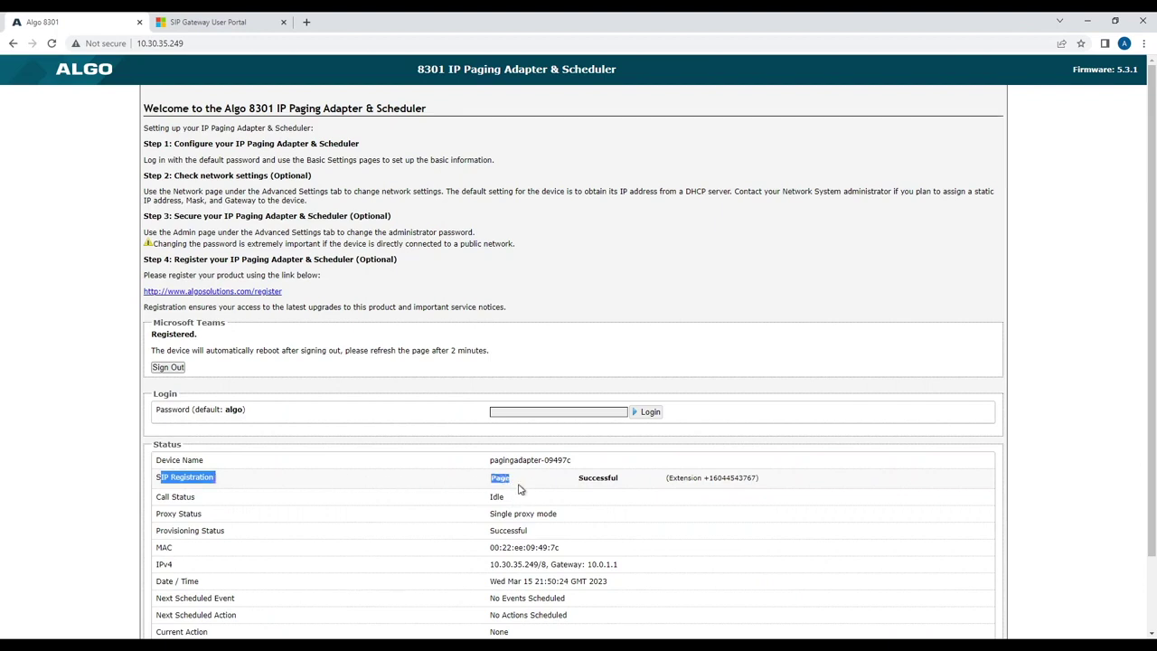
{"action": "double_click", "coordinate": [586, 479]}
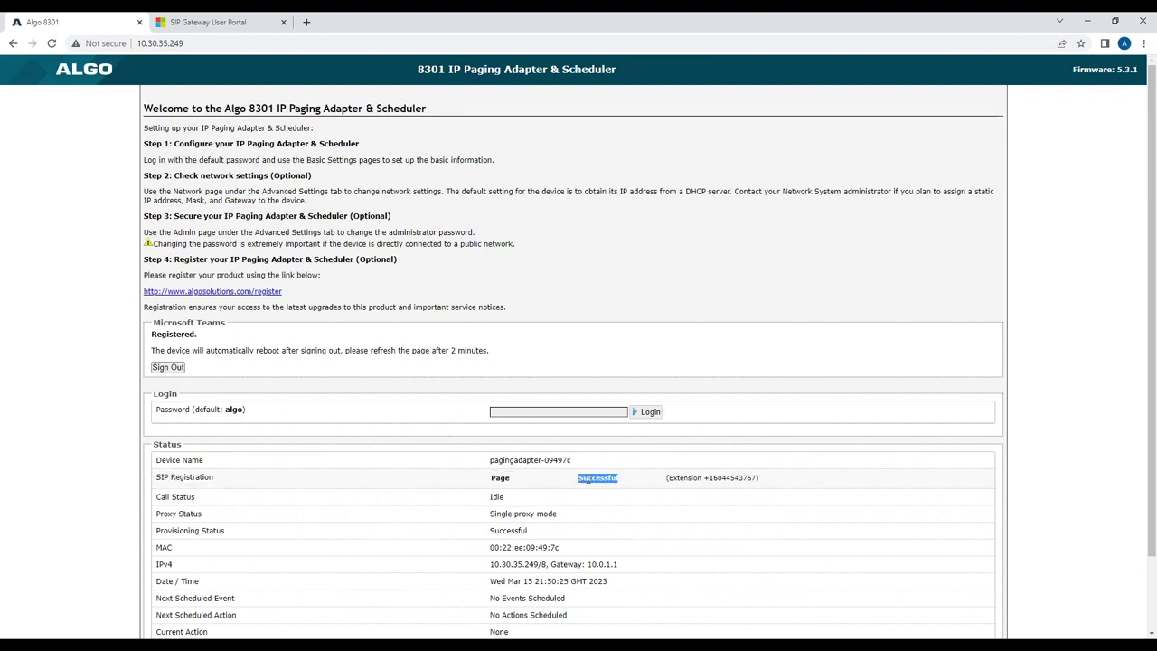
{"action": "double_click", "coordinate": [729, 478]}
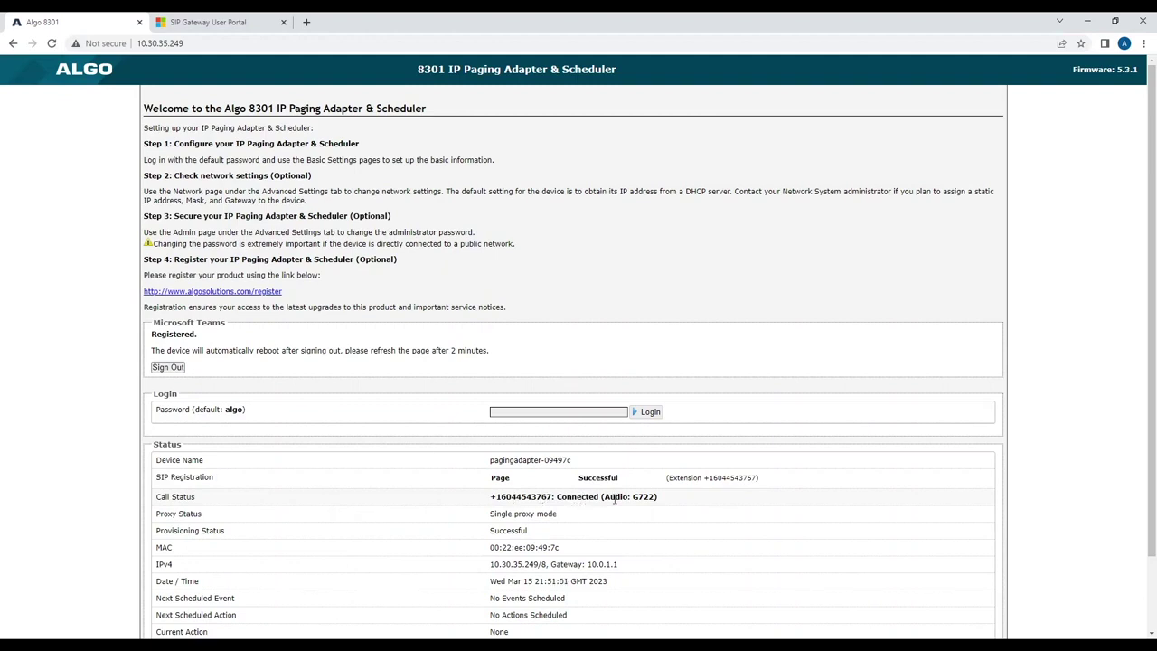
{"action": "double_click", "coordinate": [645, 498]}
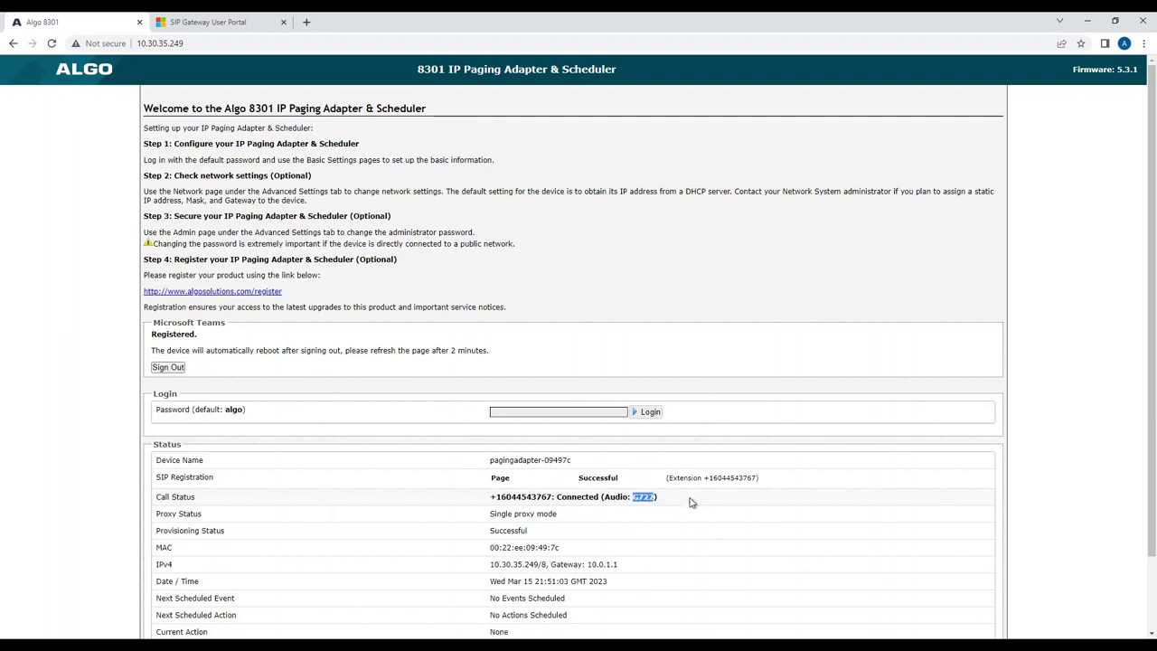